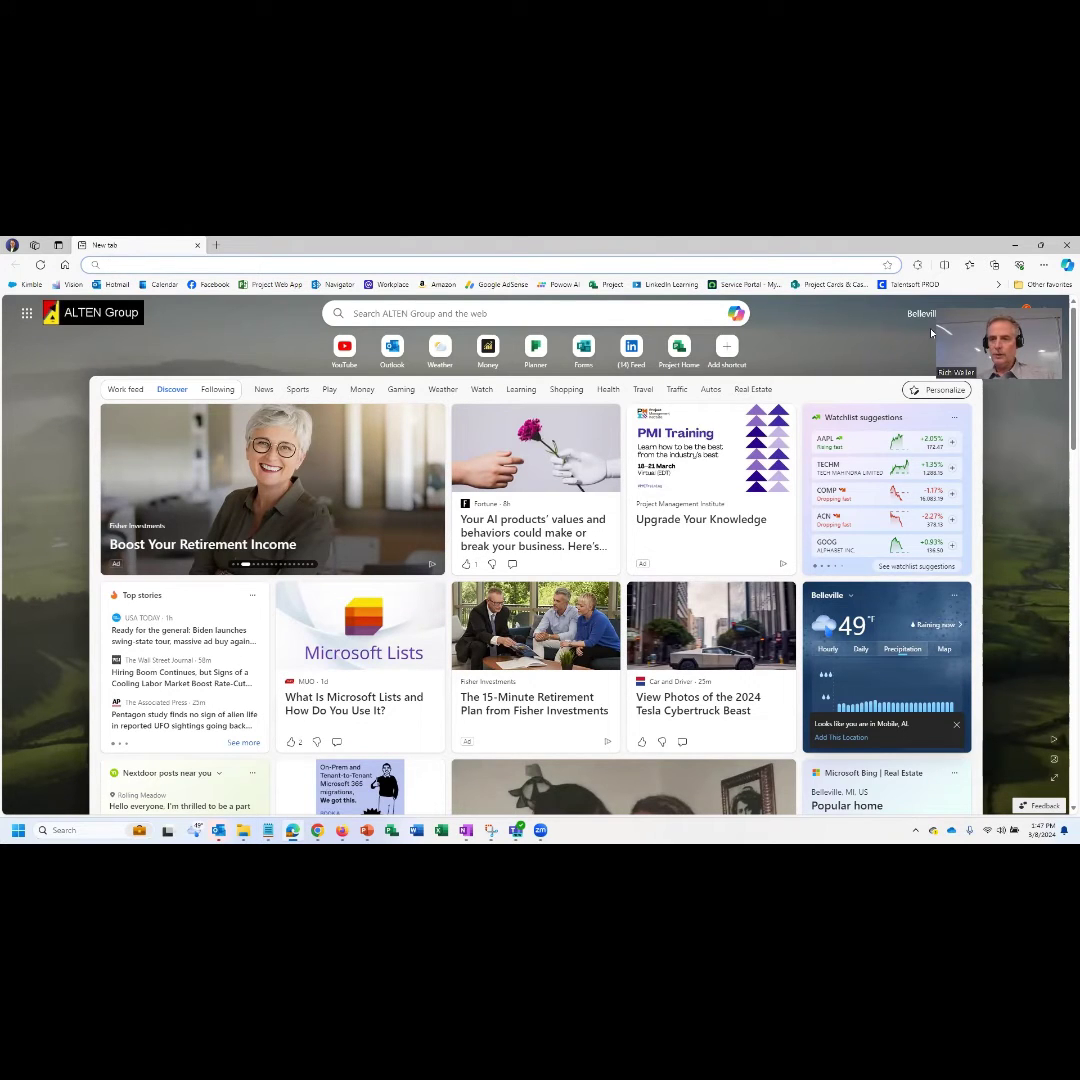
# Step: Launch Word from the Microsoft 365 apps list and create a new blank document
pyautogui.click(27, 314)
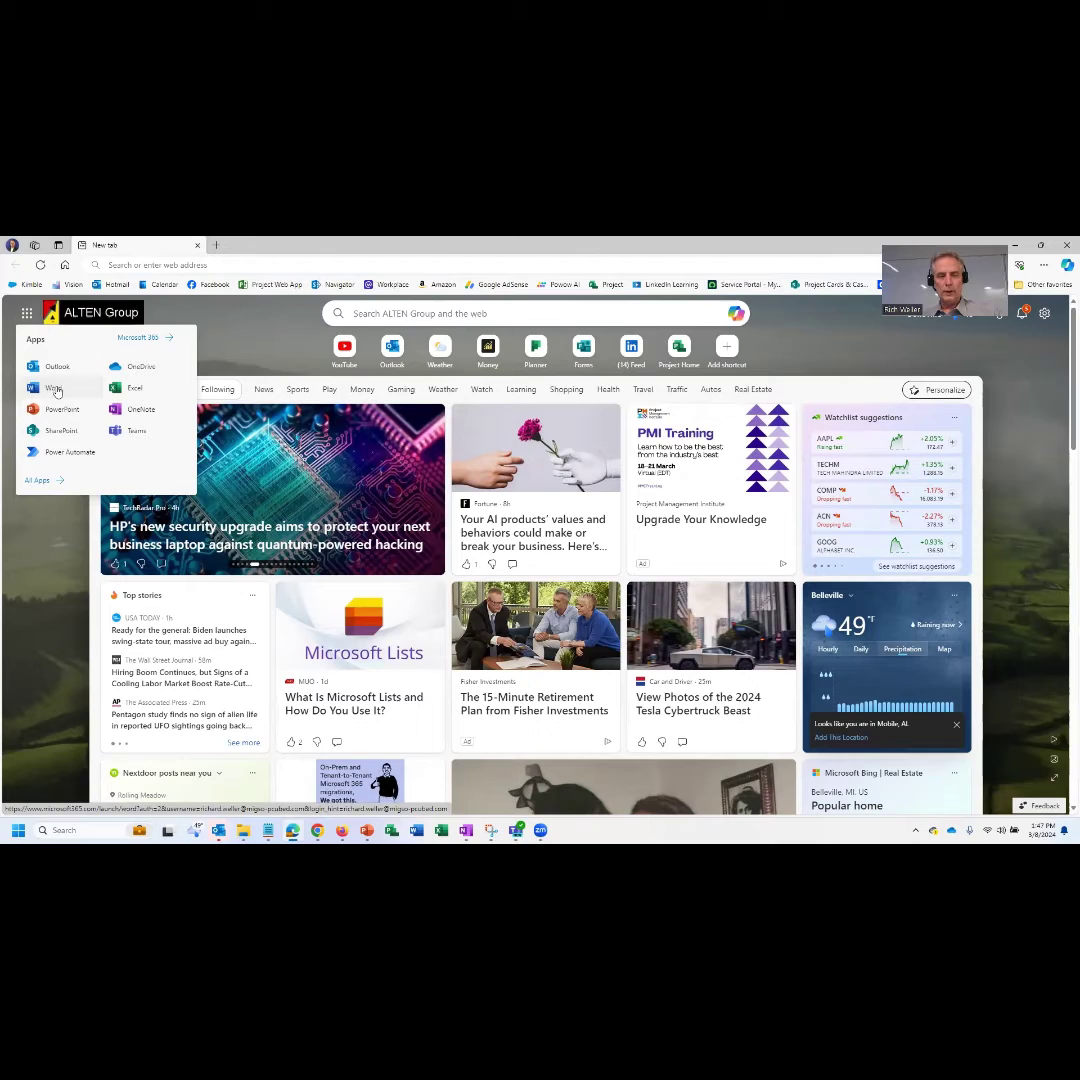
pyautogui.click(55, 389)
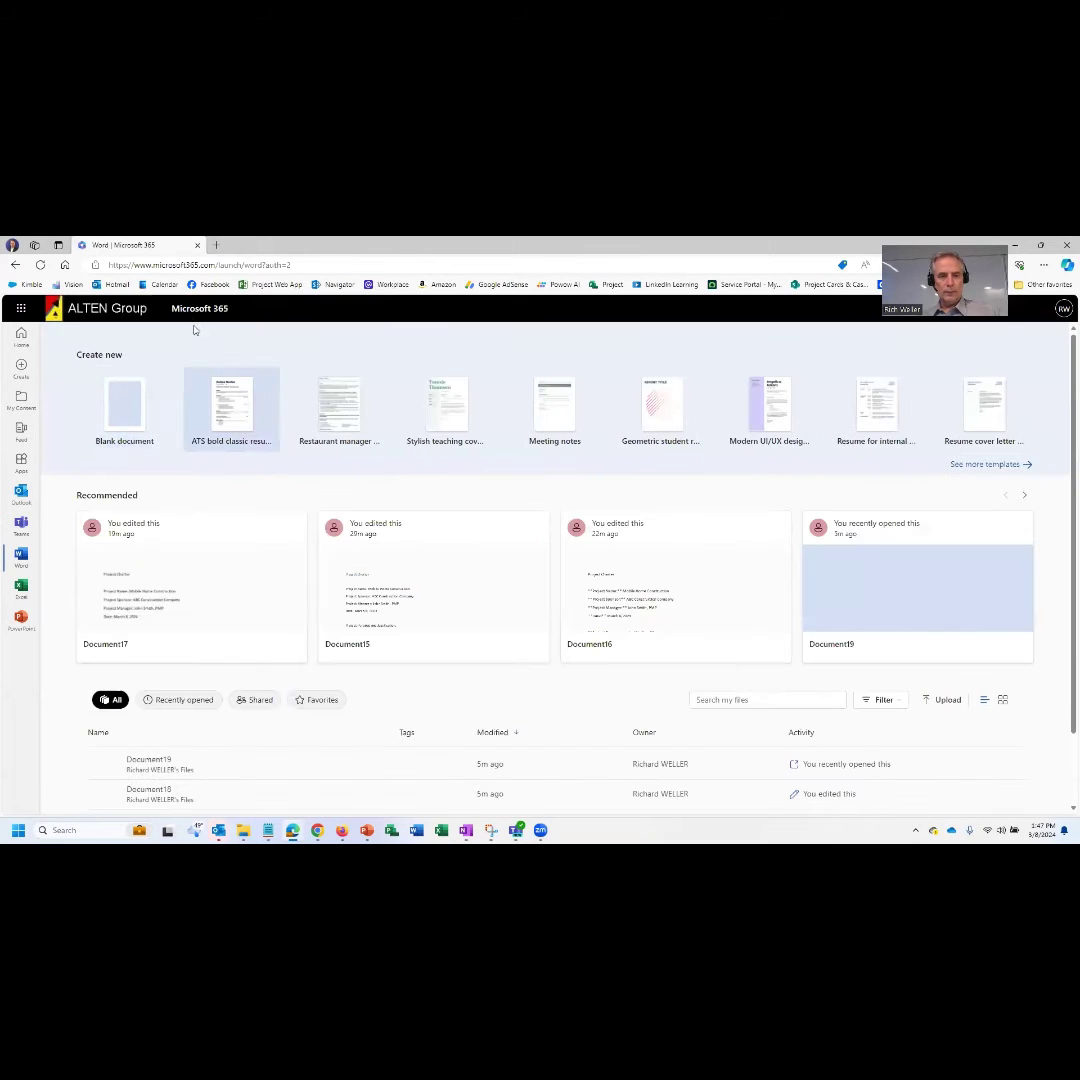
pyautogui.click(126, 407)
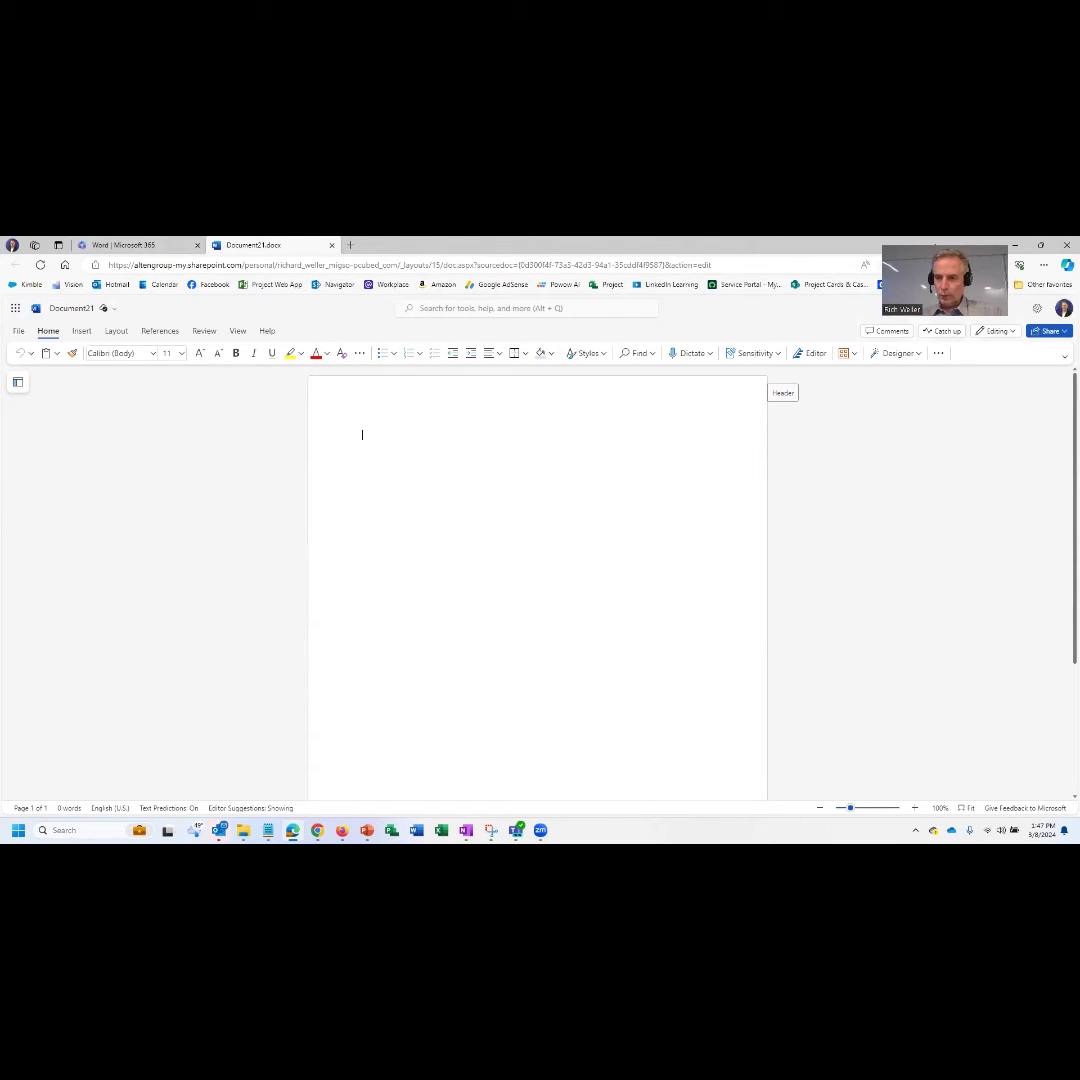
# Step: Let the empty Document21 finish loading in the browser tab
pyautogui.moveTo(1010, 248); pyautogui.dragTo(937, 248)
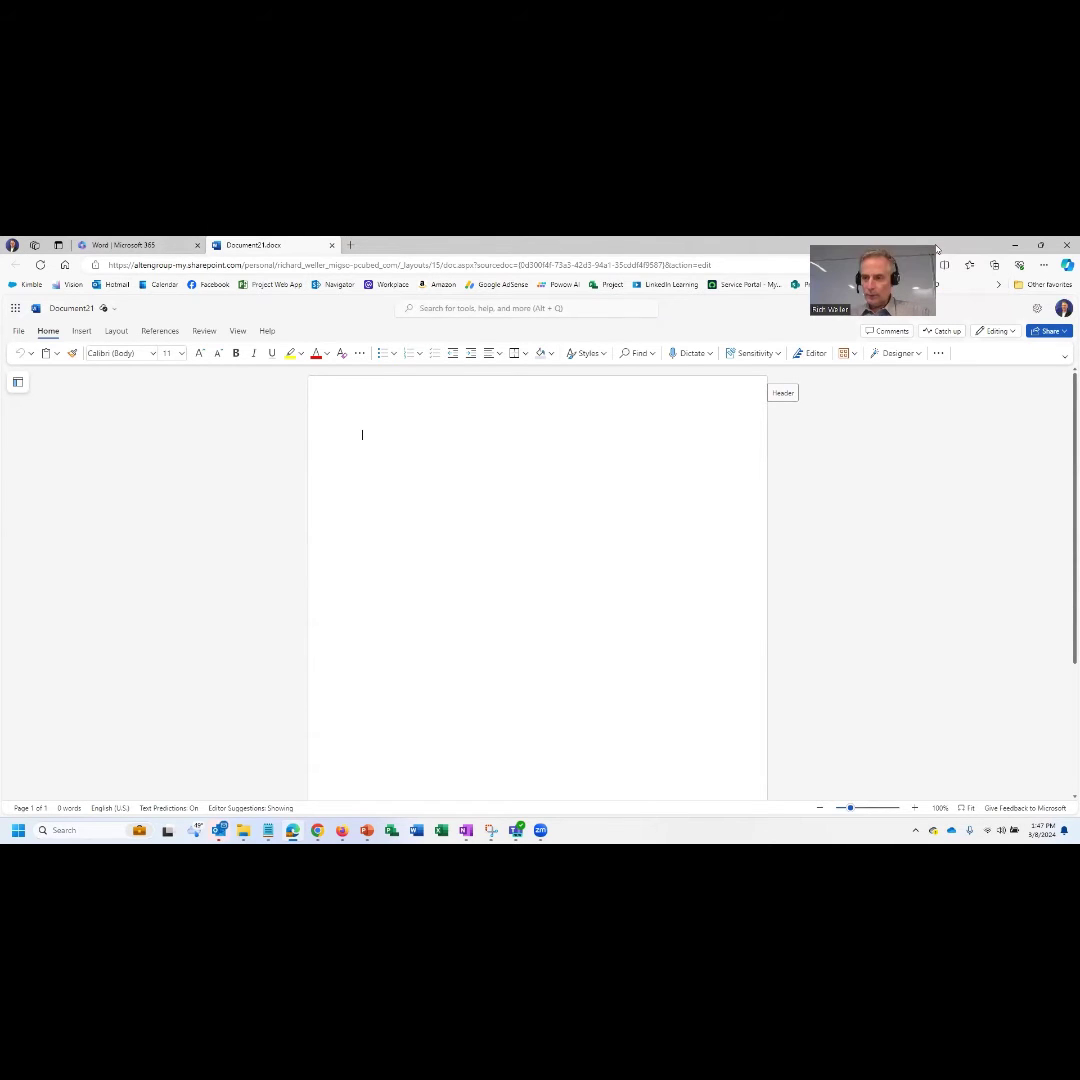
# Step: Open the Copilot sidebar beside Document21 and switch it to Compose
pyautogui.click(1066, 266)
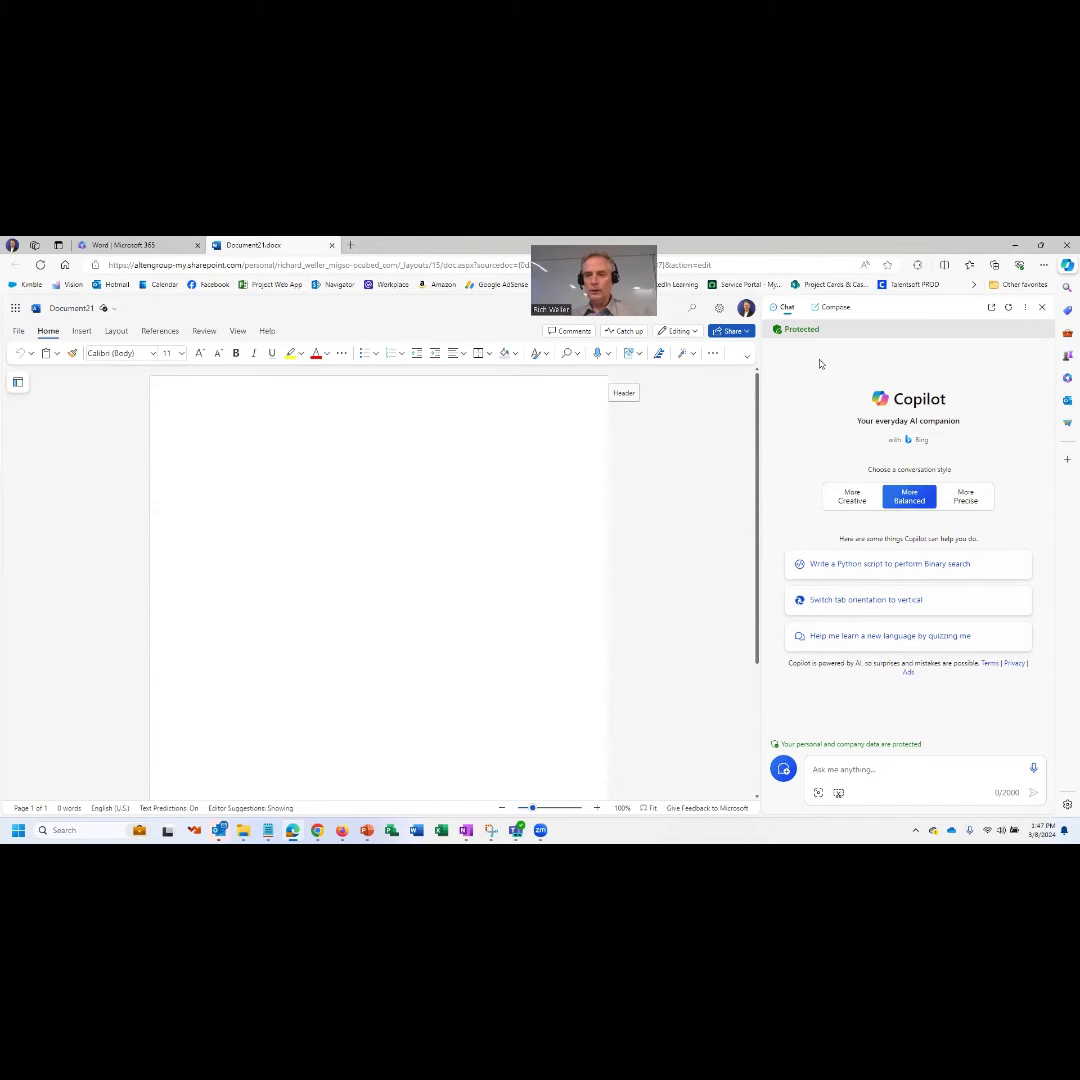
pyautogui.click(835, 308)
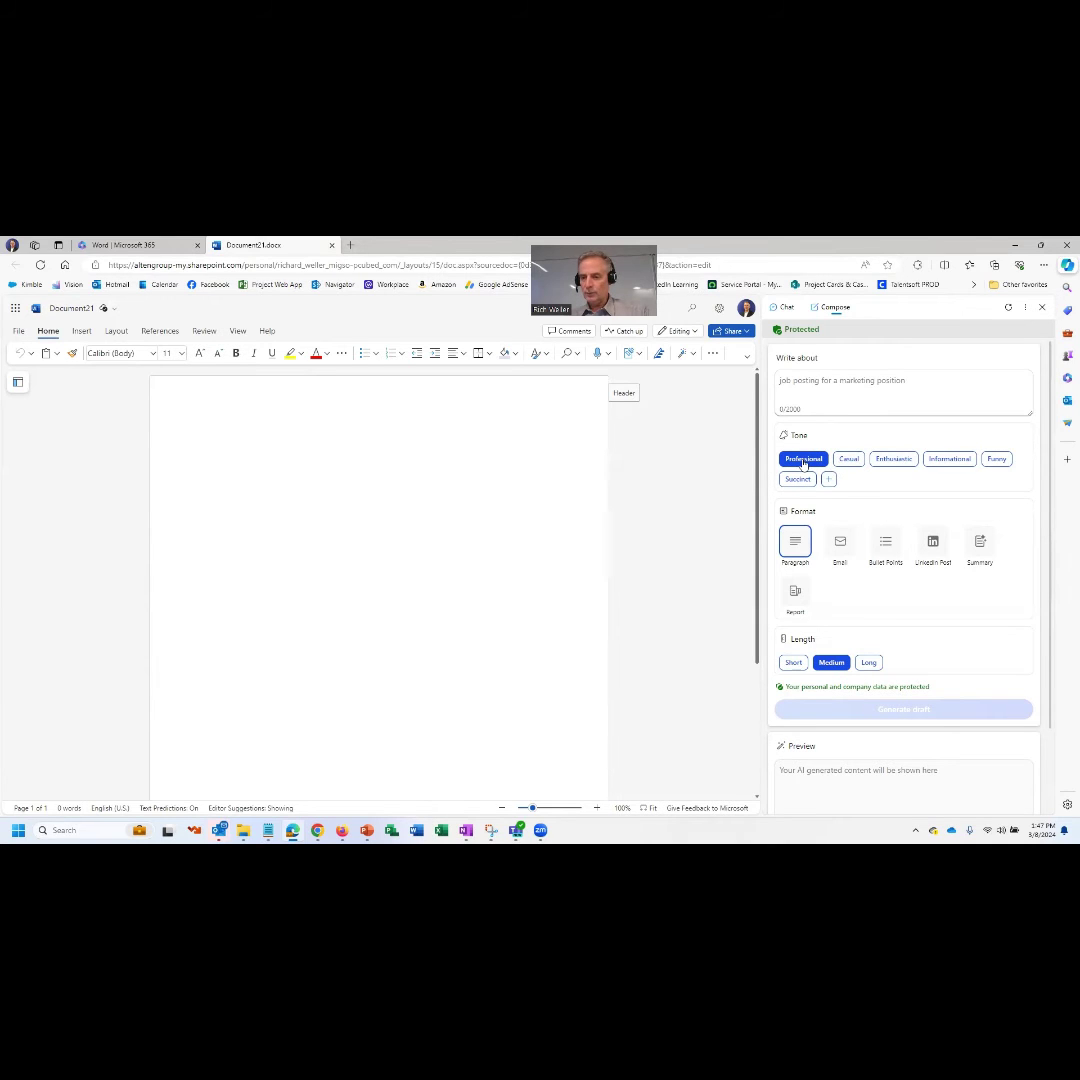
# Step: Choose the Report format in Copilot Compose and focus the Write about box
pyautogui.click(793, 596)
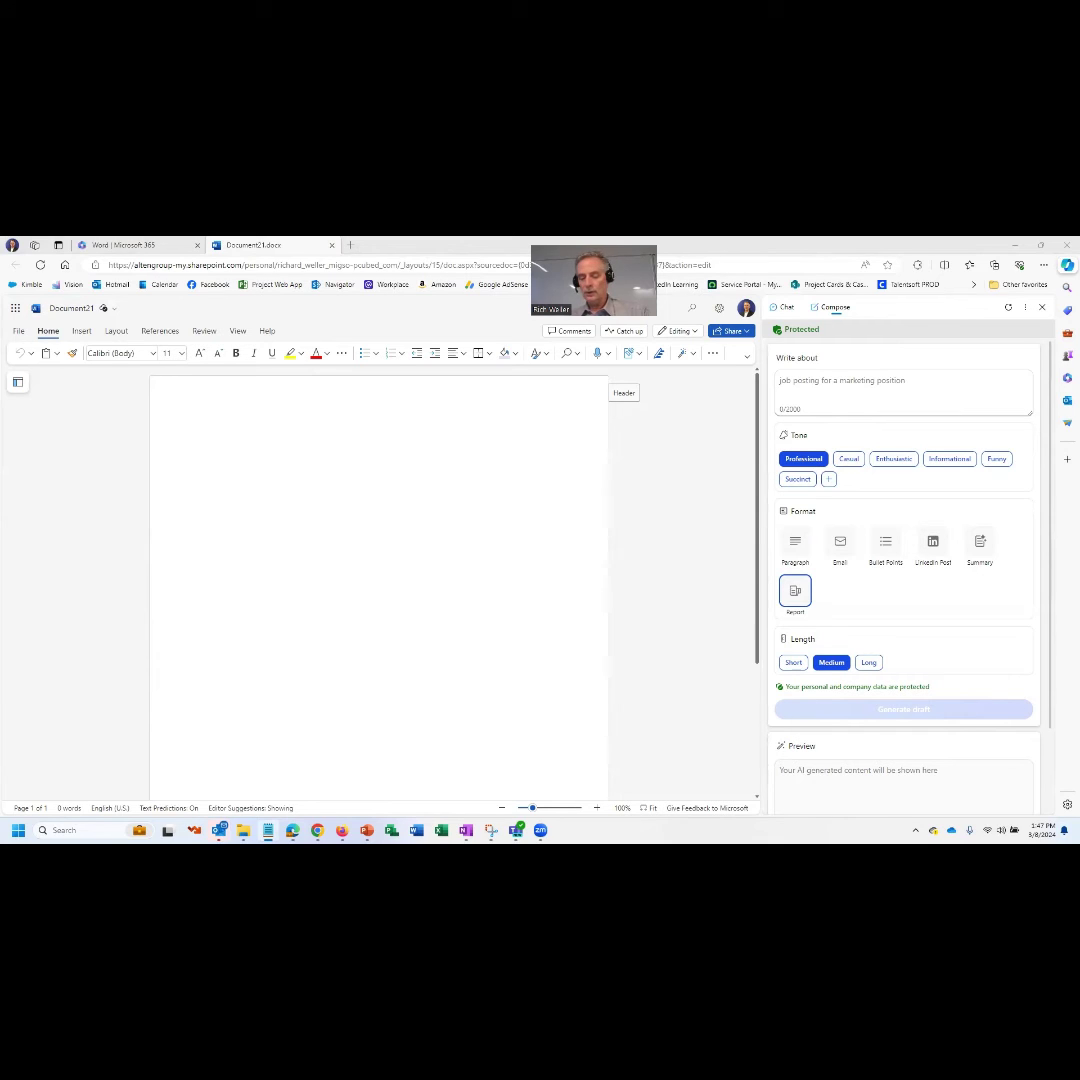
pyautogui.click(826, 387)
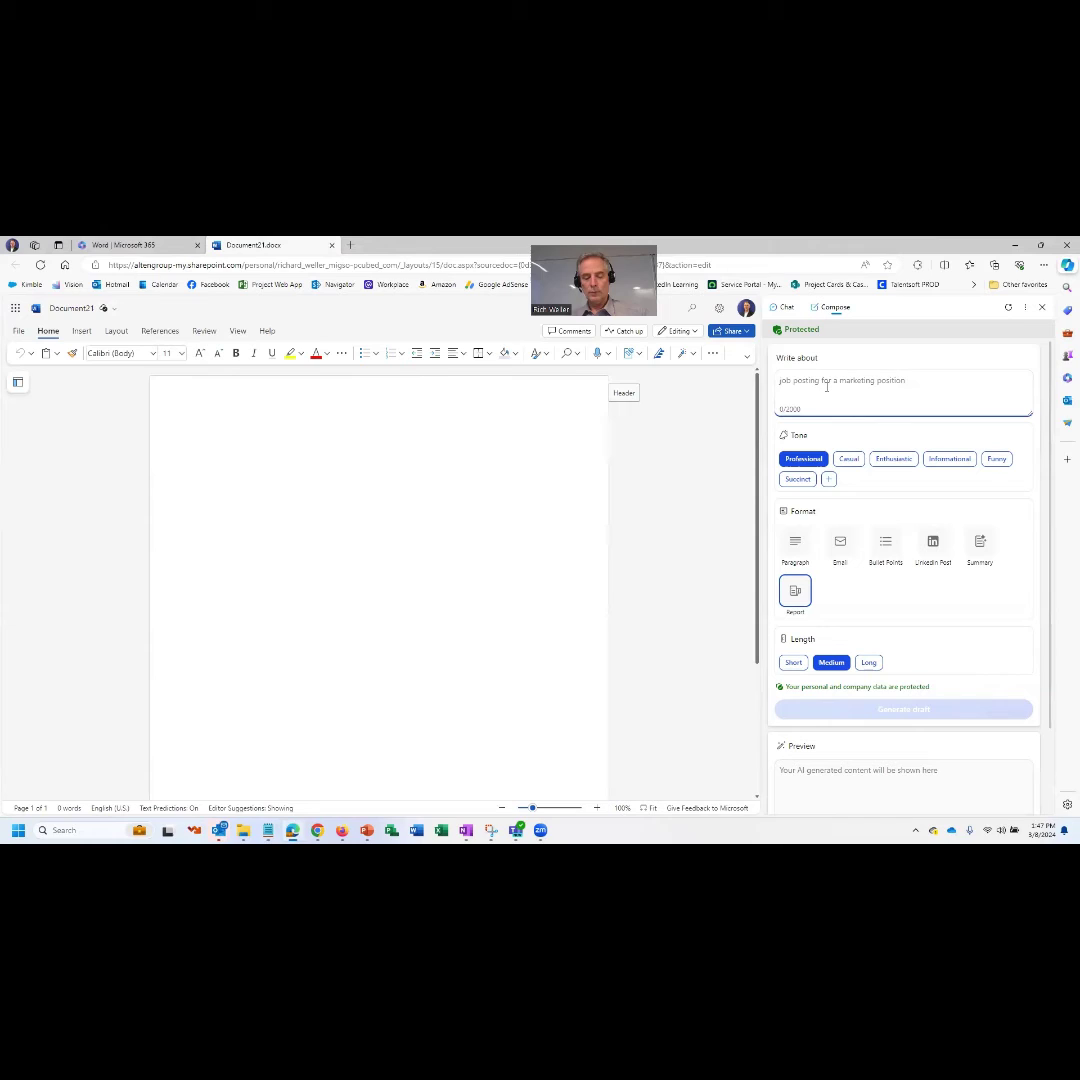
# Step: Paste the prompt requesting a project charter for a 3-bed, 2-bath Birmingham home under $300,000
pyautogui.write('Act as a PMP certified, senior project manager with over 25 years of experience in construction. Create me a Project Charter for a 3 bedroom two bathroom home.  It should be built within Birmingham, Alabama with a cost of no more than $300,000.  The family would like to move in within 6 months.')
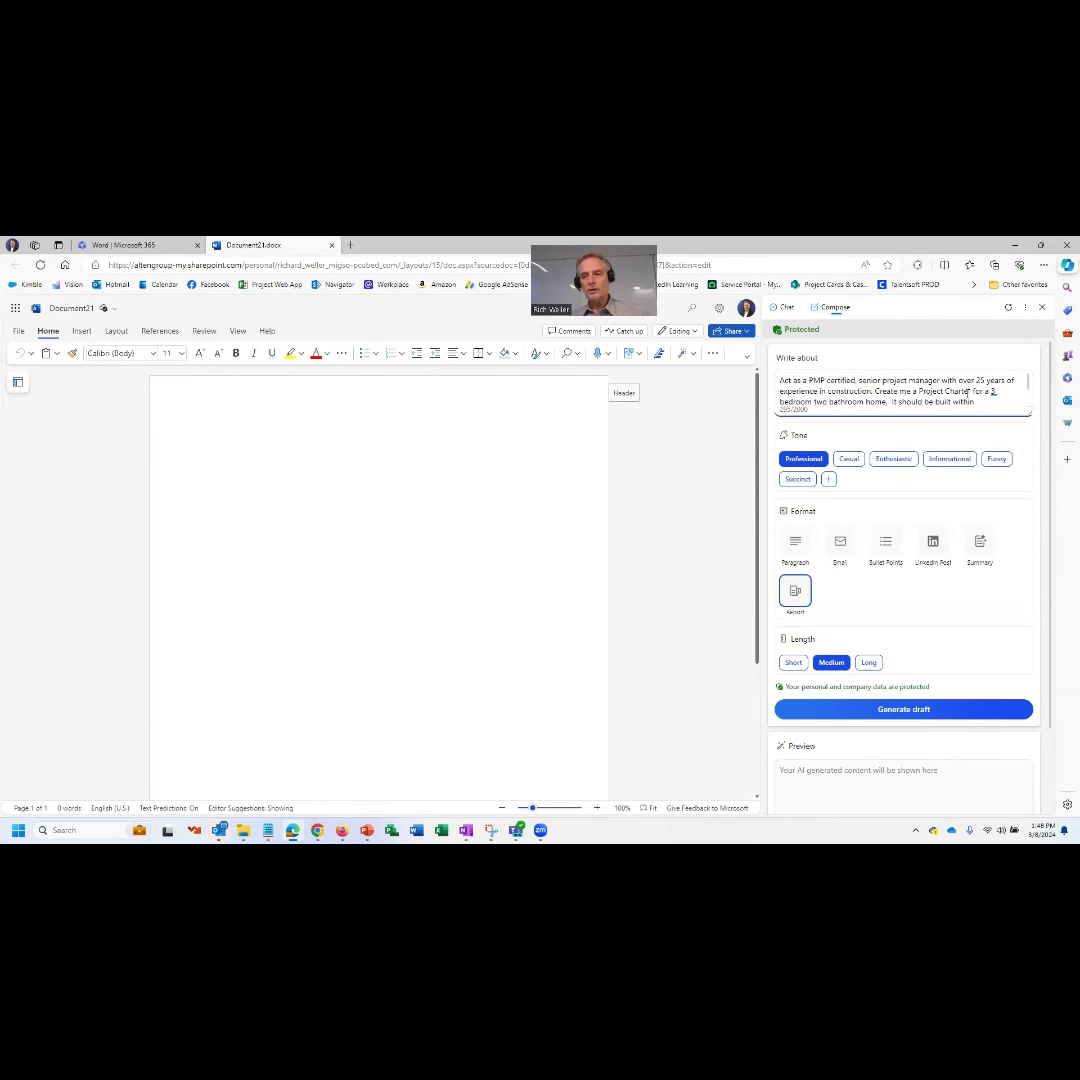
pyautogui.scroll(-1, 898, 388)
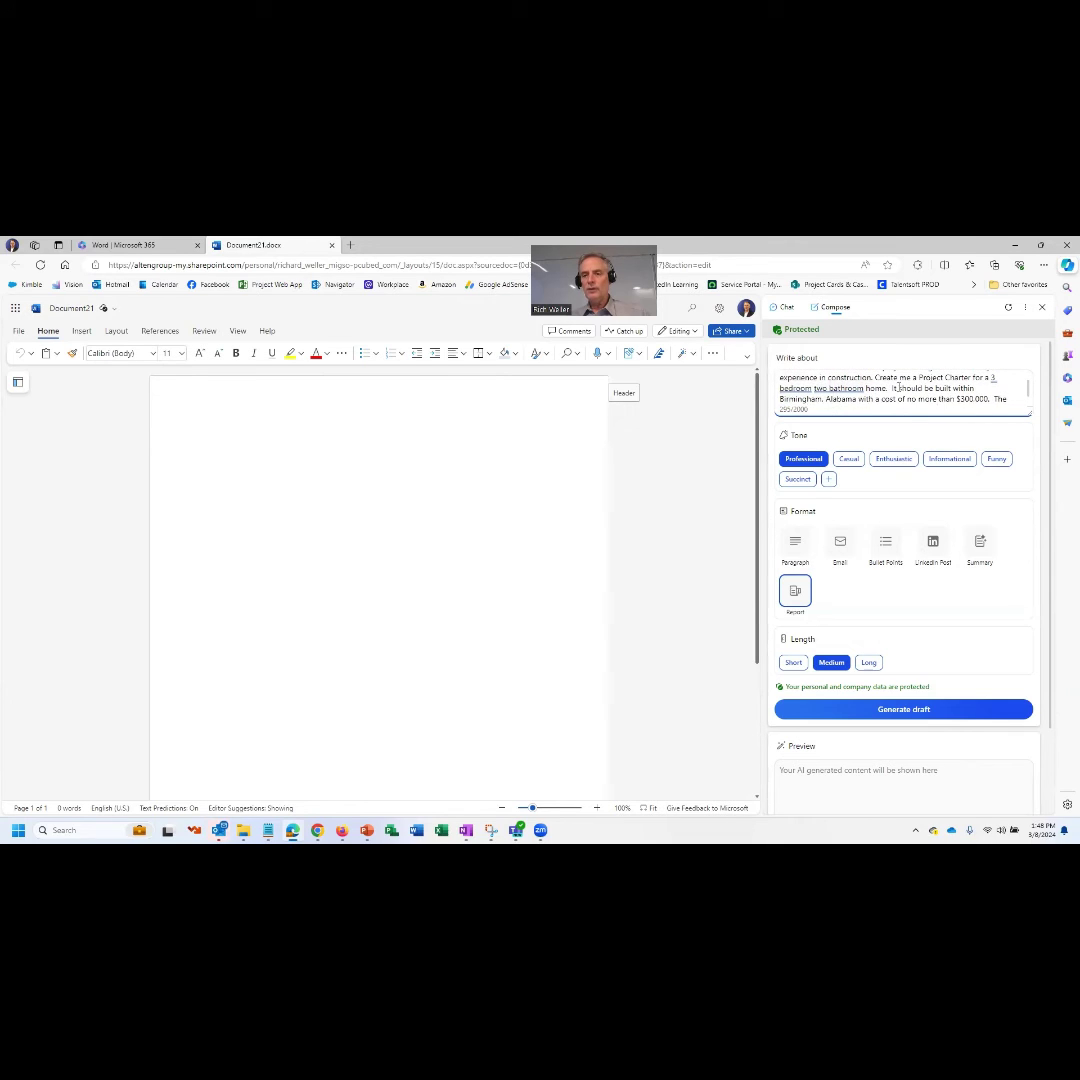
pyautogui.scroll(-1, 914, 385)
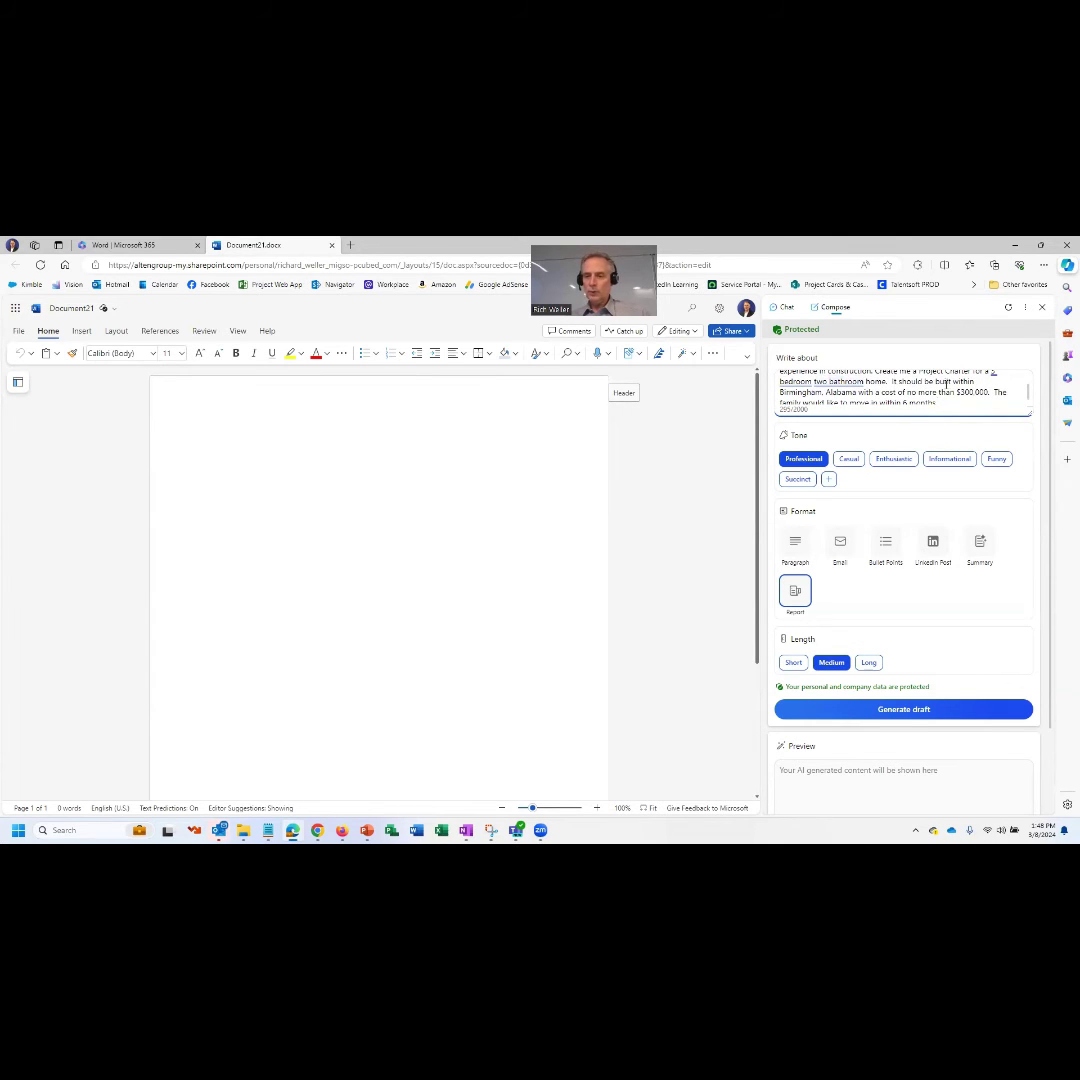
pyautogui.scroll(-1, 915, 388)
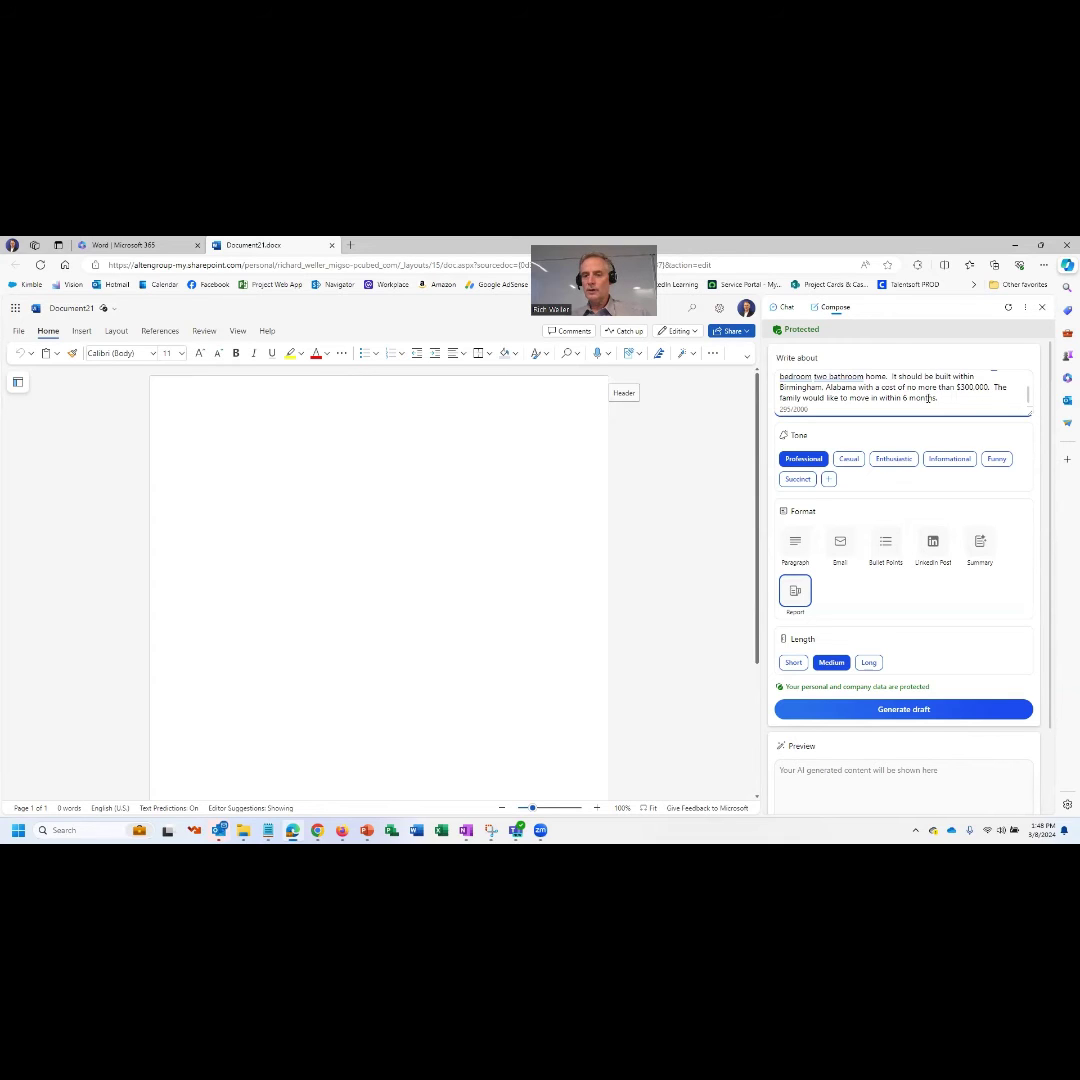
pyautogui.scroll(-2, 928, 398)
pyautogui.scroll(2, 850, 401)
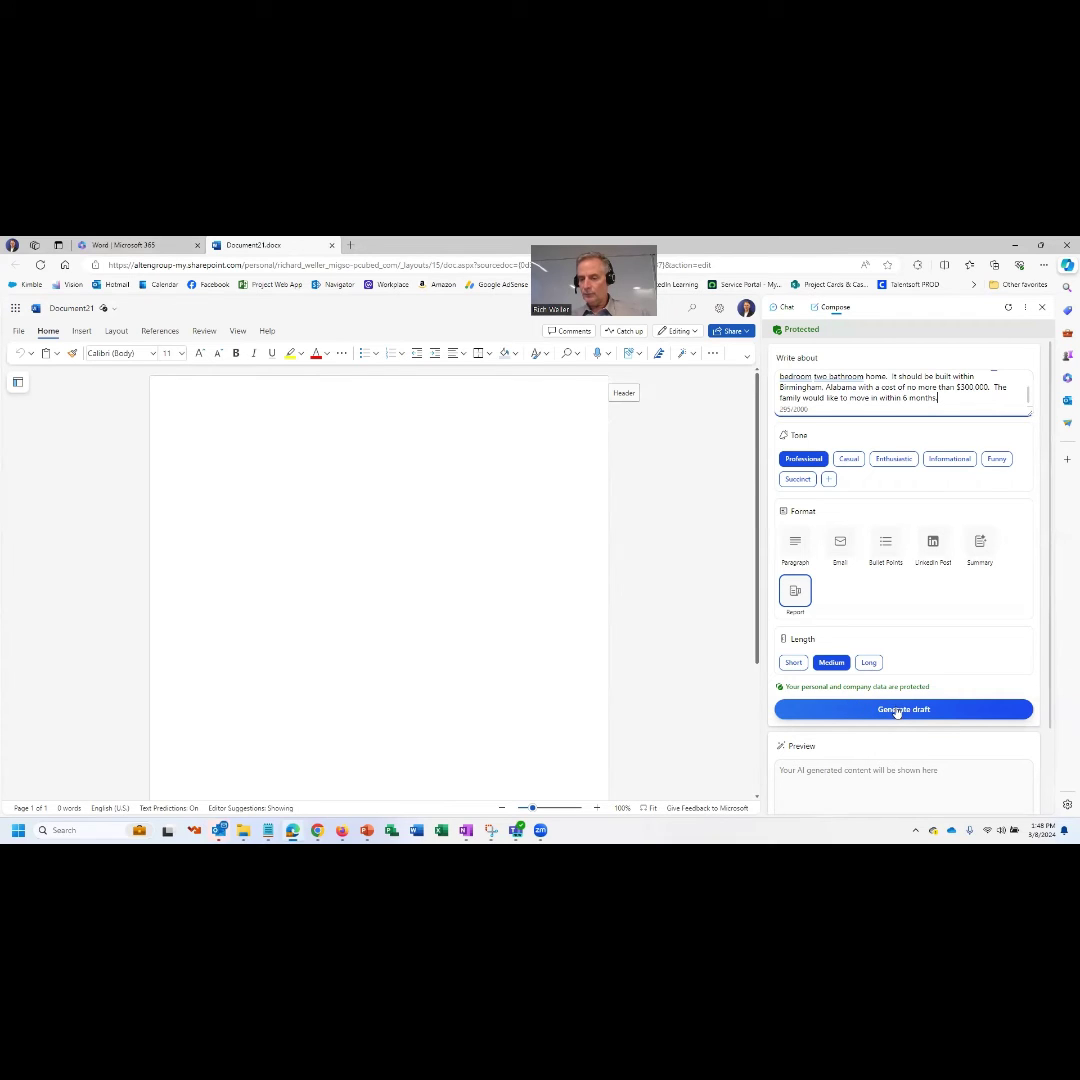
# Step: Generate Copilot's project charter draft and wait for the preview to finish
pyautogui.click(897, 710)
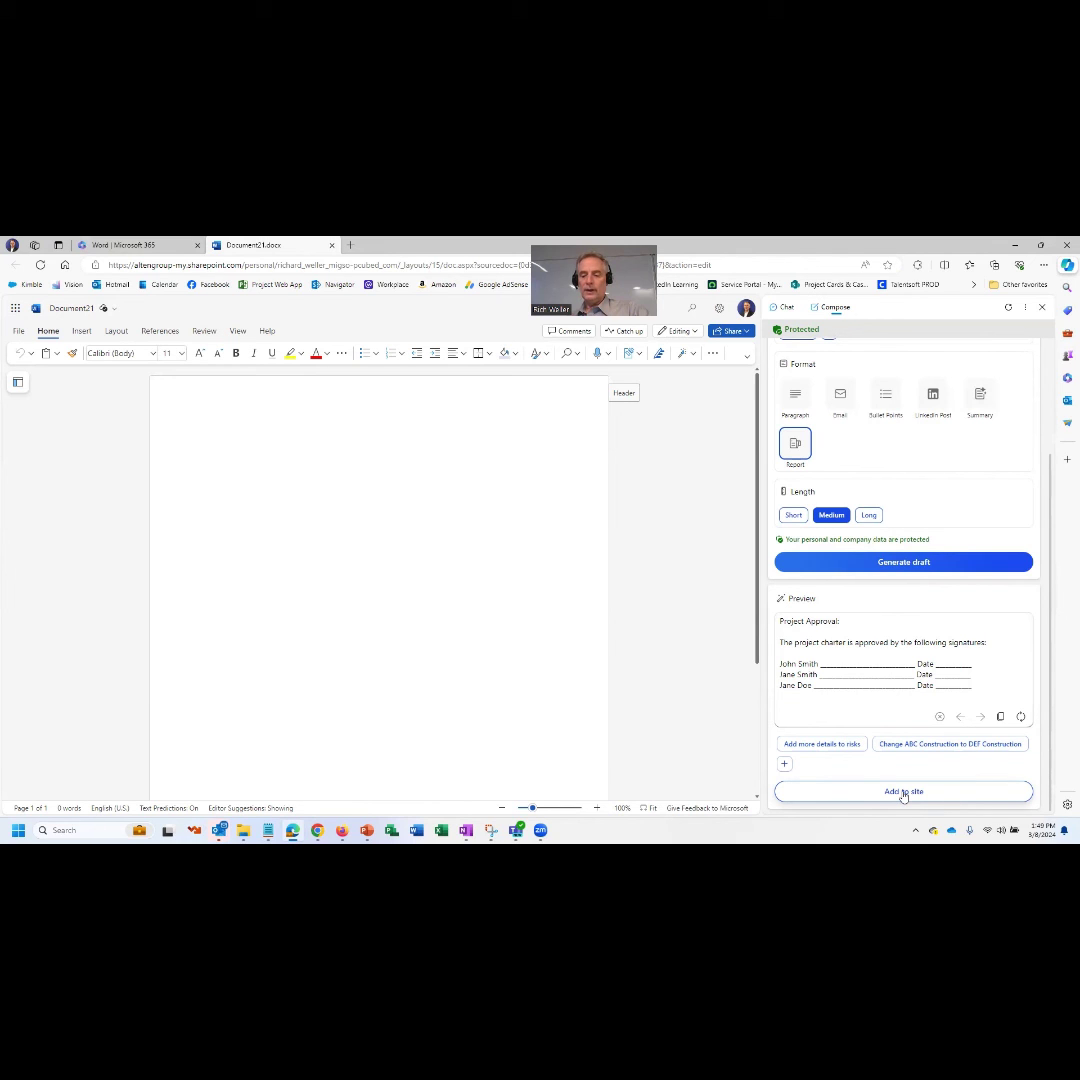
# Step: Insert the generated charter into Document21 and return to the top of the document
pyautogui.click(903, 791)
pyautogui.scroll(10, 338, 588)
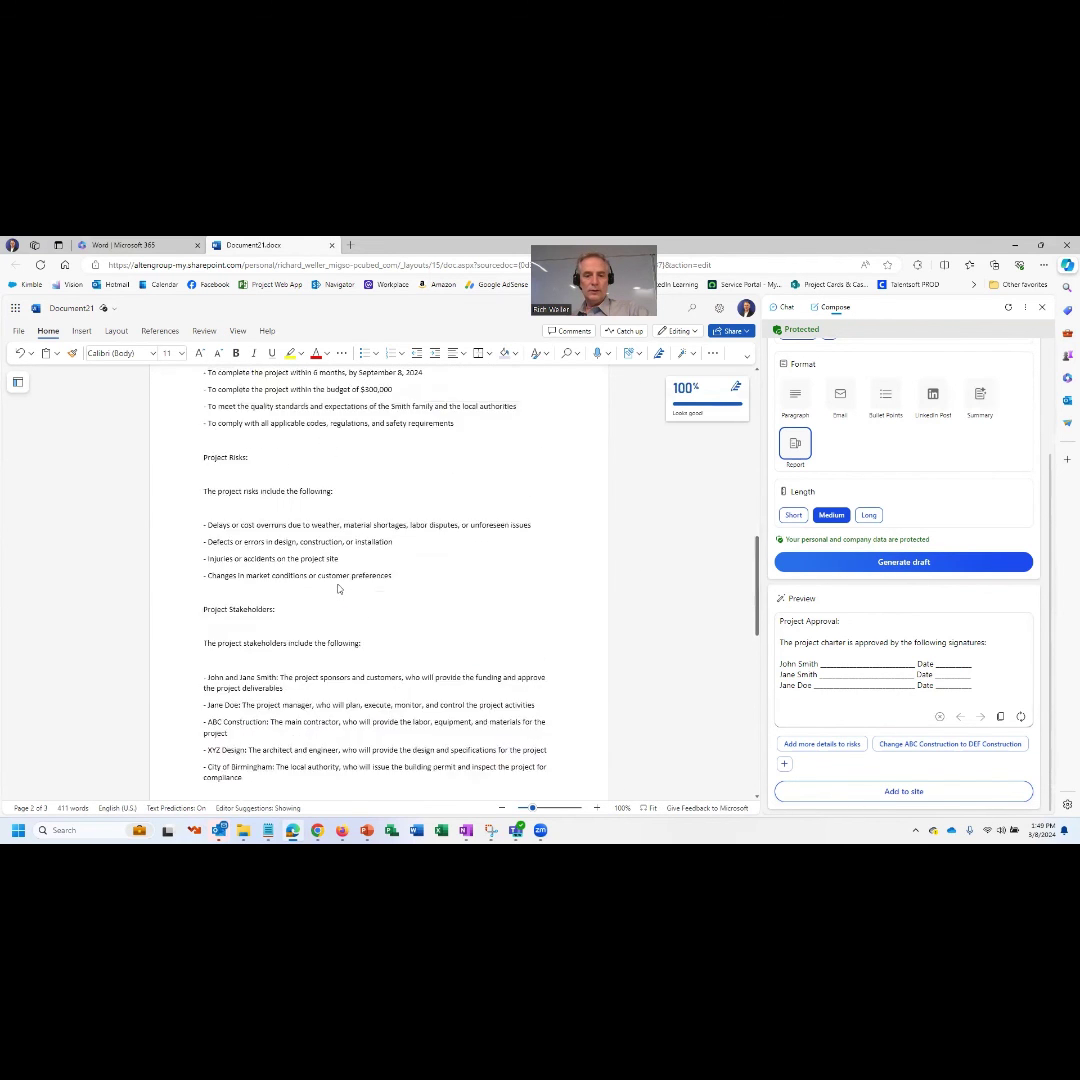
pyautogui.scroll(5, 338, 588)
pyautogui.scroll(5, 338, 588)
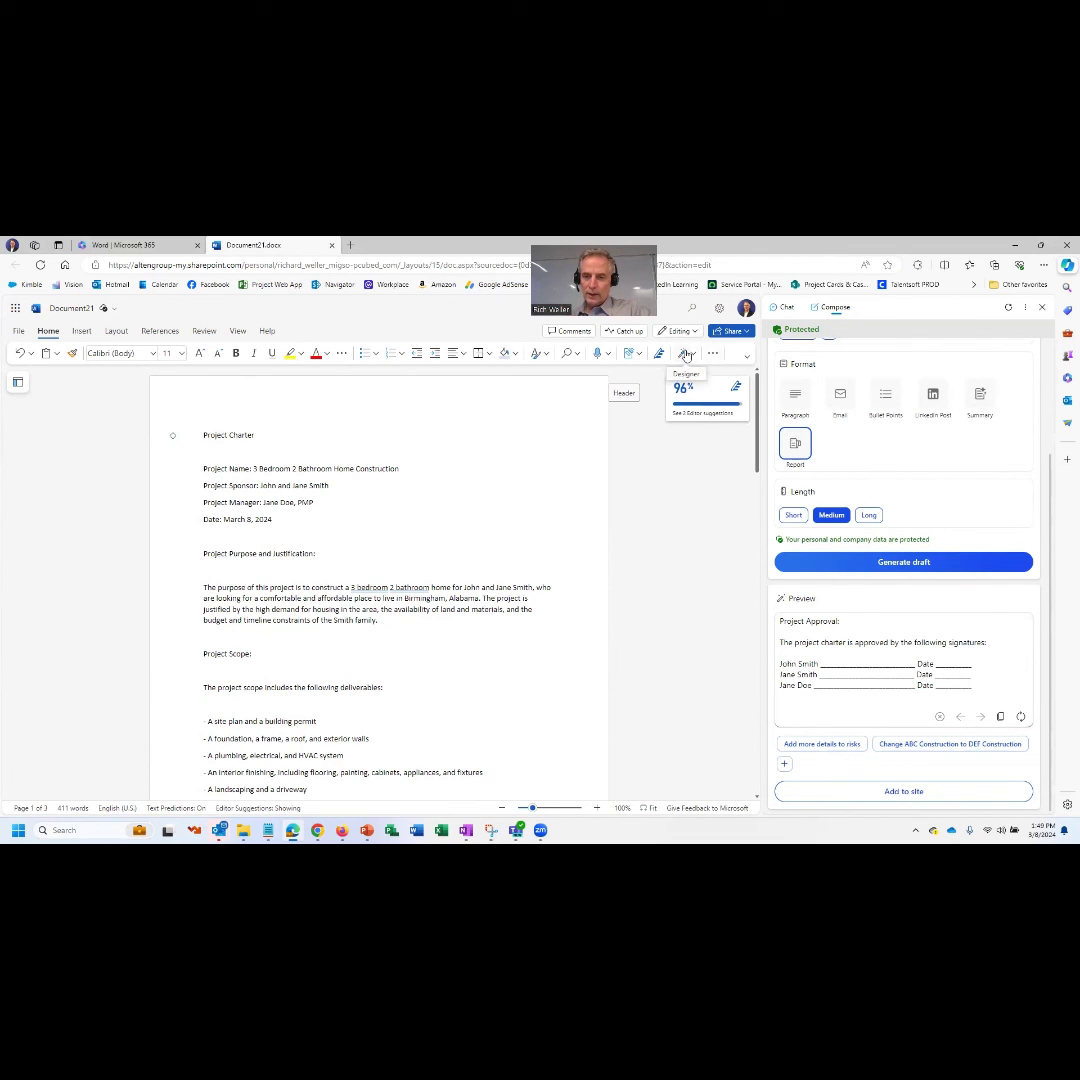
# Step: Apply a Designer theme with a bold title and green headings to the charter
pyautogui.click(684, 355)
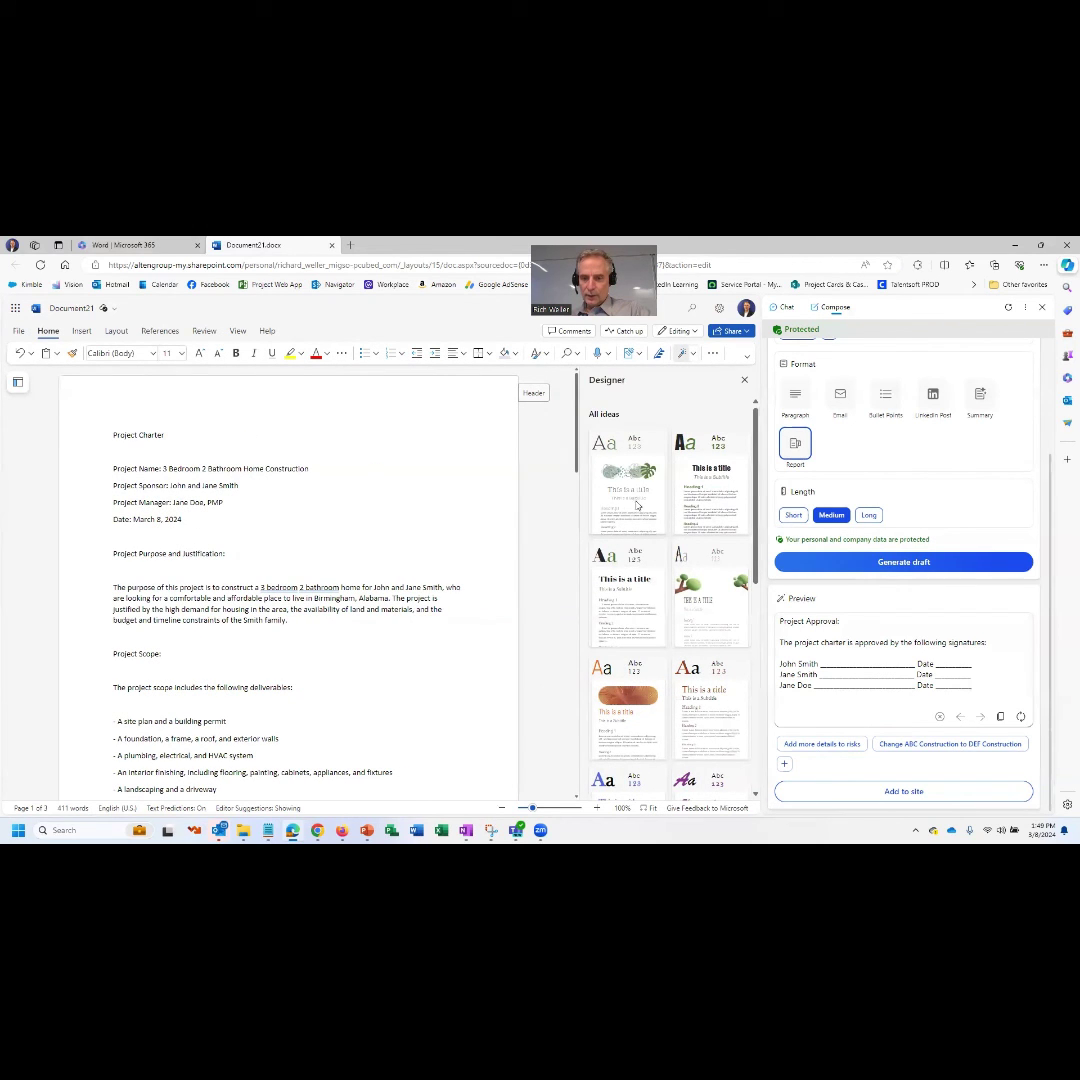
pyautogui.scroll(-3, 626, 600)
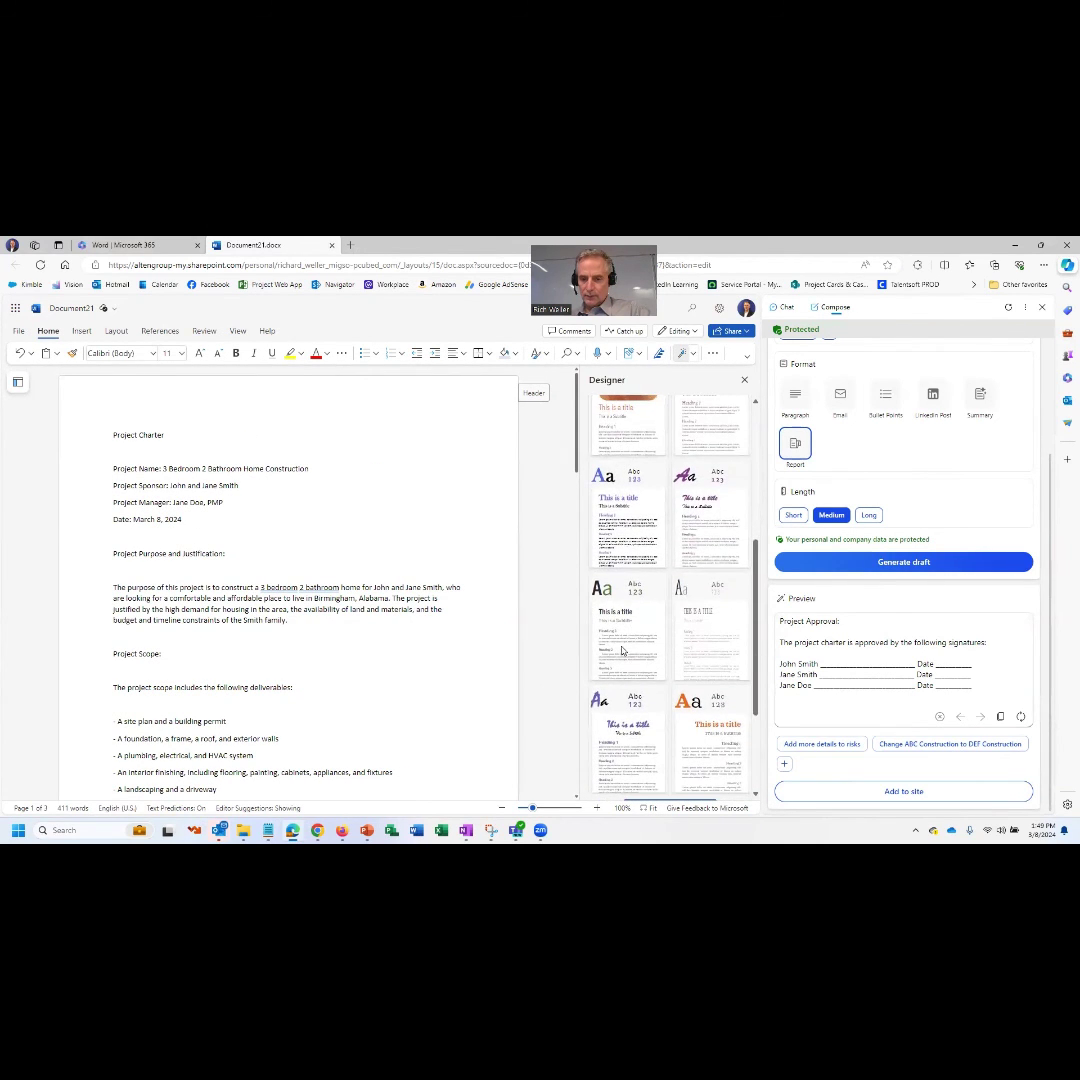
pyautogui.scroll(-1, 622, 615)
pyautogui.click(625, 595)
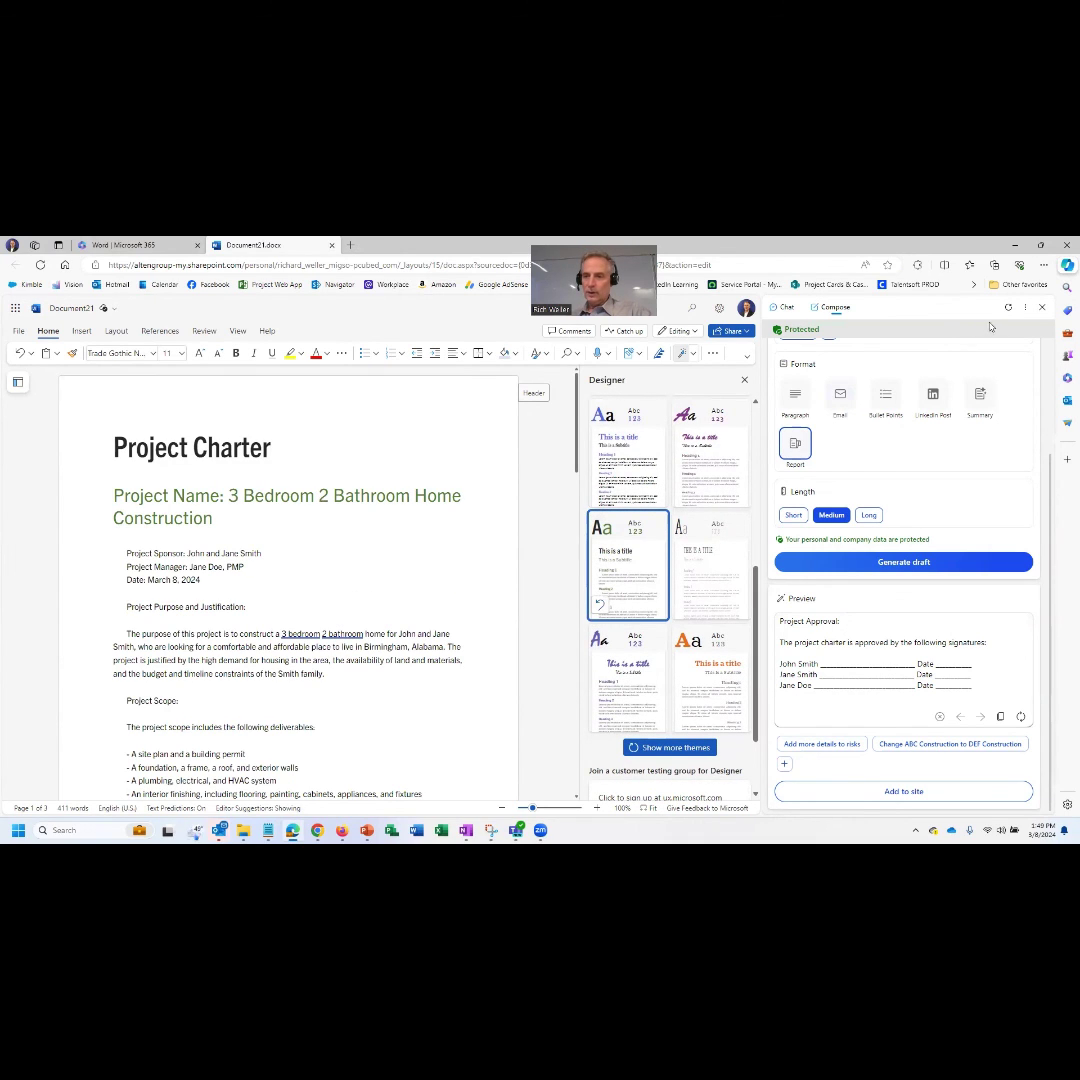
# Step: Close the Copilot panel and review the restyled charter
pyautogui.click(1044, 308)
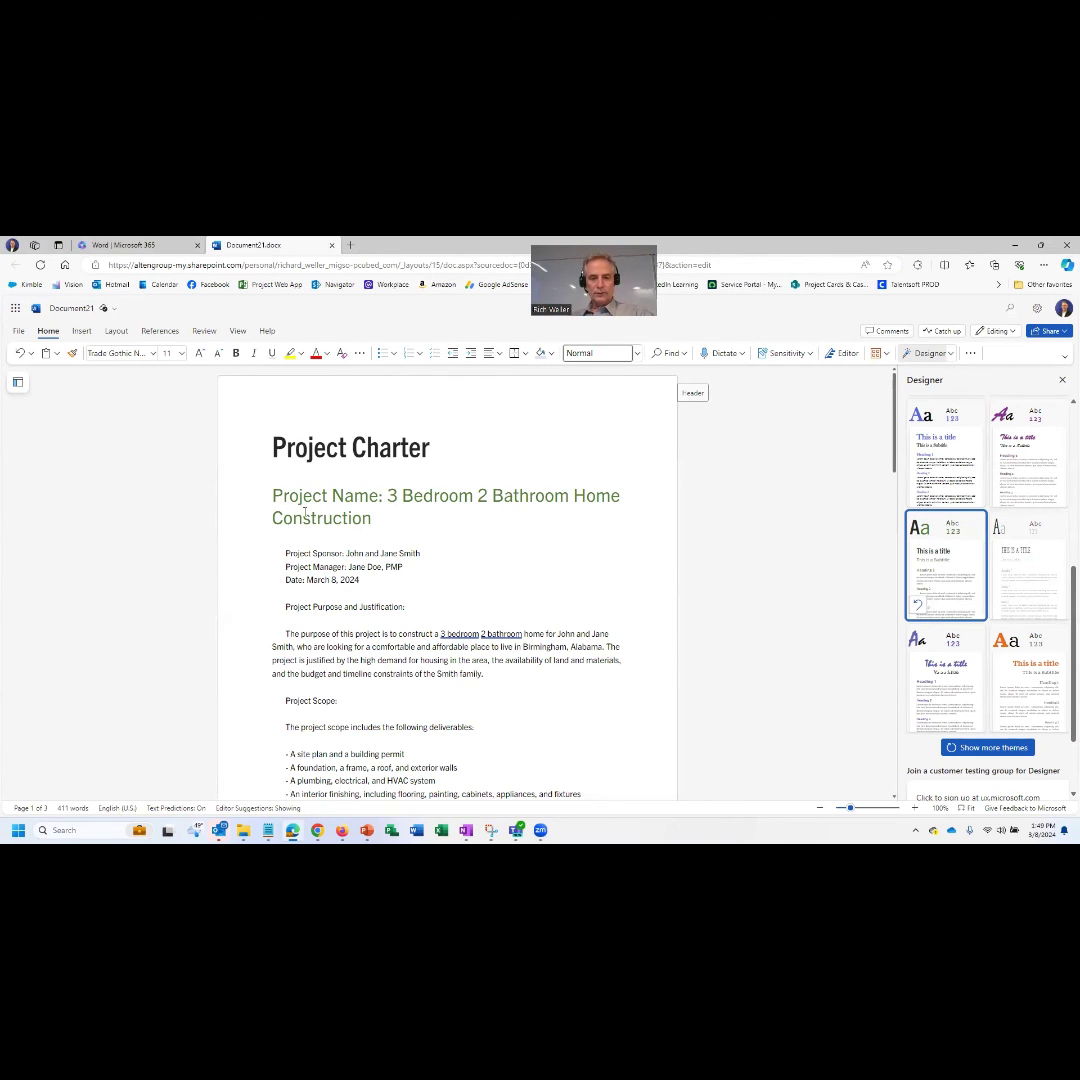
pyautogui.scroll(-1, 293, 539)
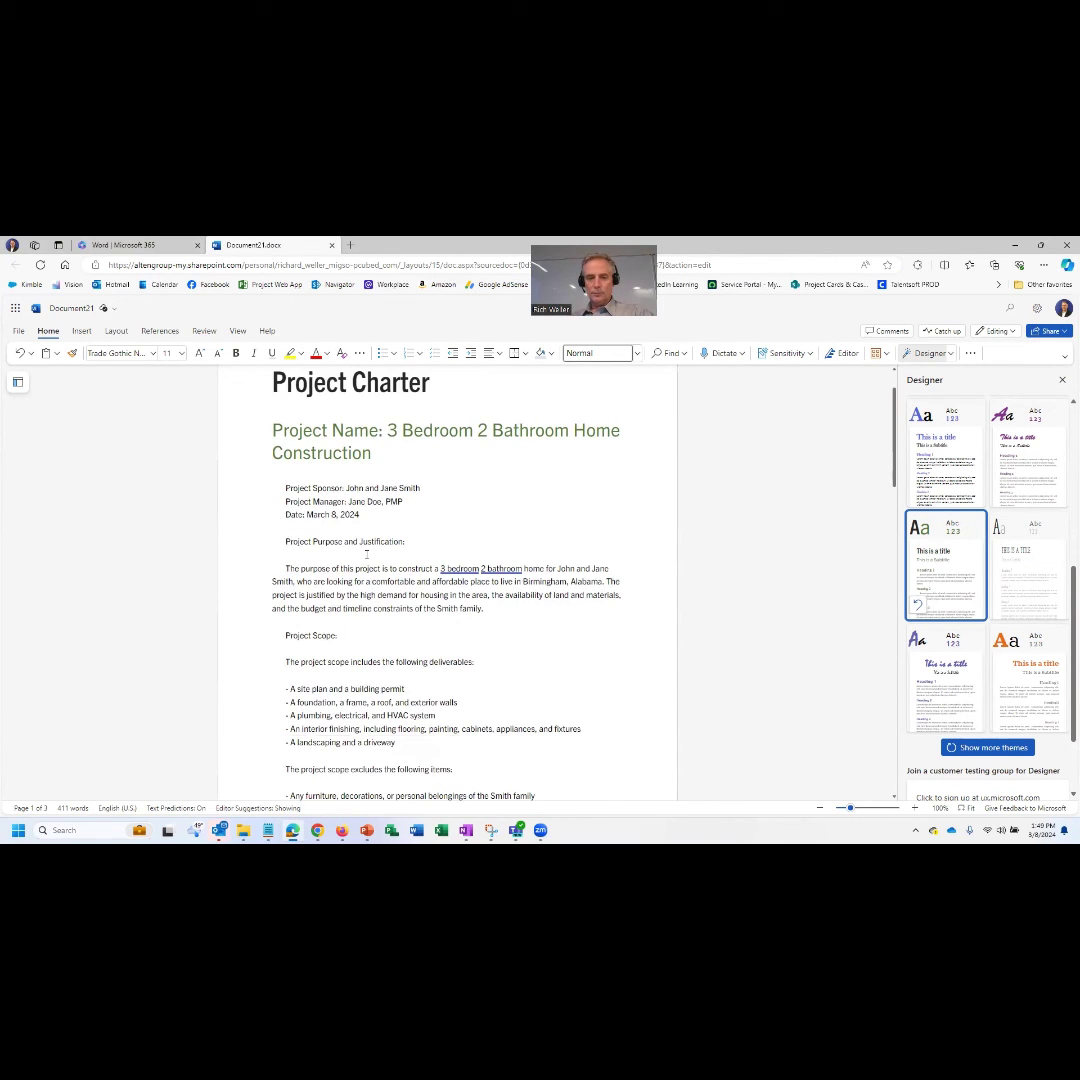
pyautogui.scroll(1, 366, 554)
pyautogui.scroll(-1, 313, 566)
pyautogui.scroll(-1, 224, 585)
pyautogui.scroll(2, 222, 583)
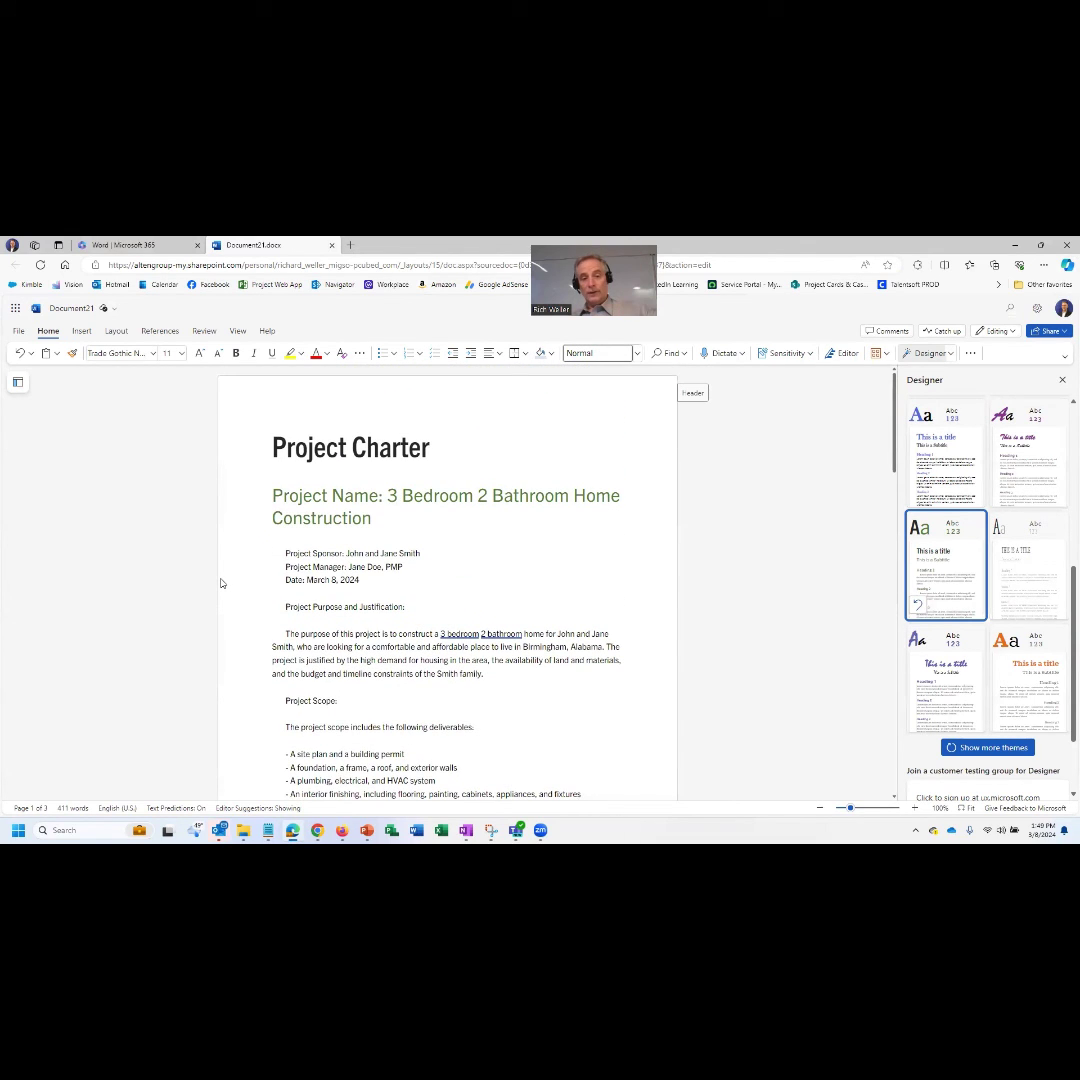